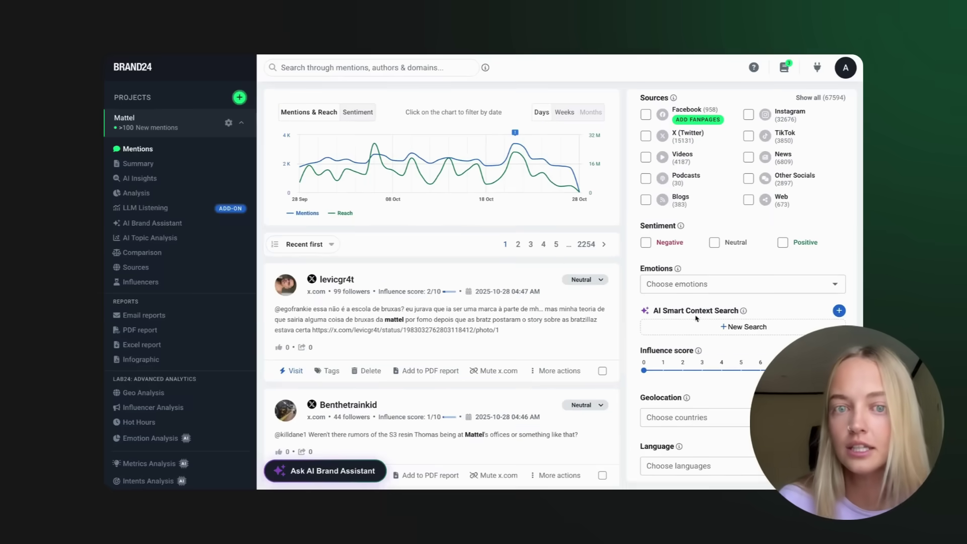
- Start a new AI Smart Context Search for the Barbie movie topic and find mentions
left_click(687, 309)
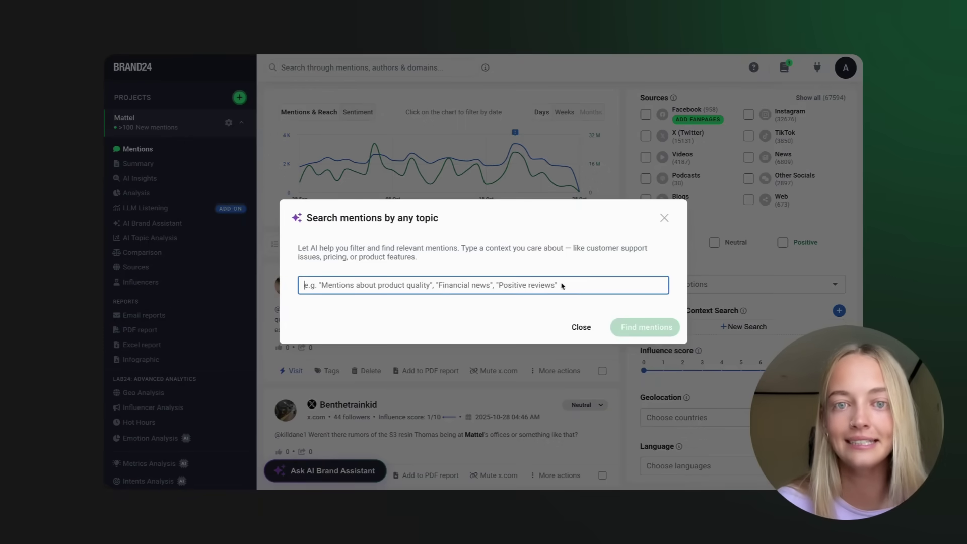
type("Barbie movie related mentions")
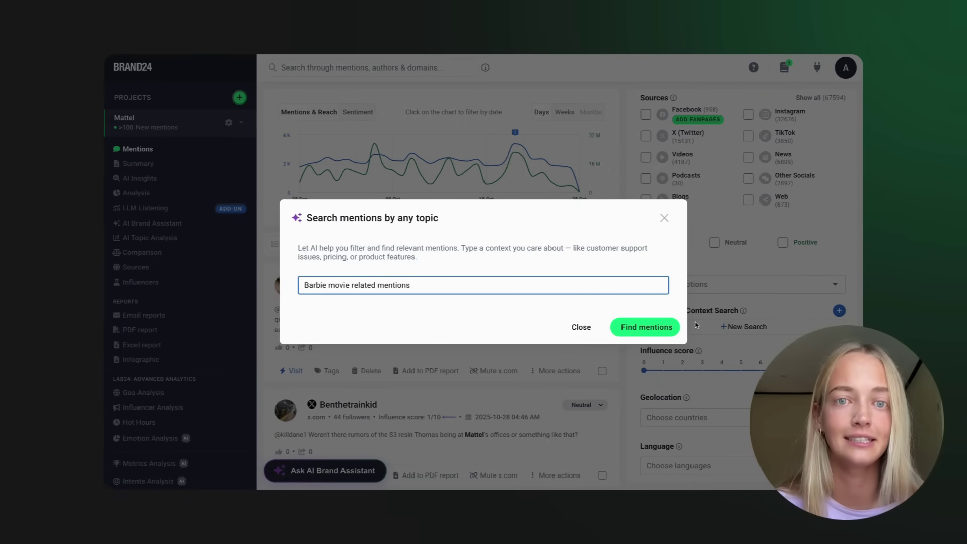
left_click(646, 327)
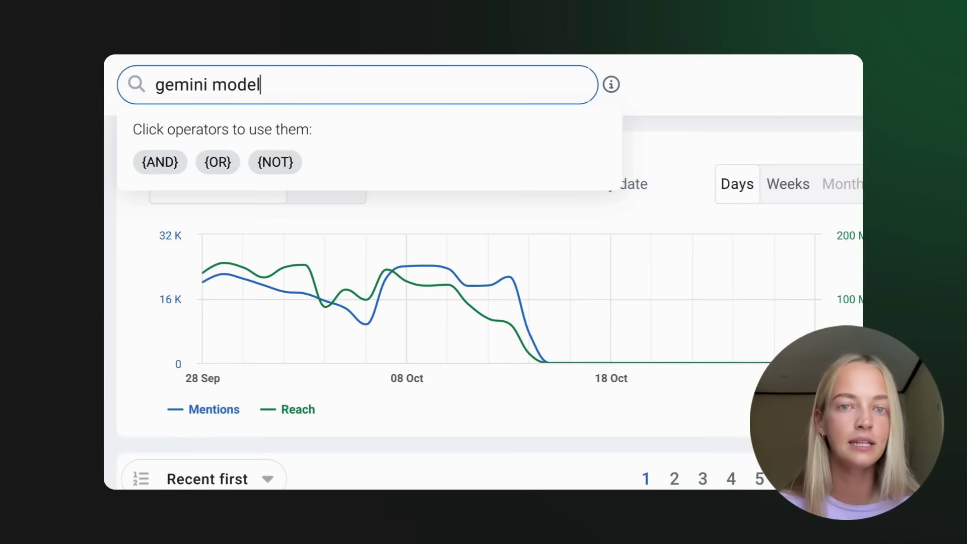
- Add {NOT} operators so the 'gemini model' query excludes 'gemini zodiac'
left_click(275, 161)
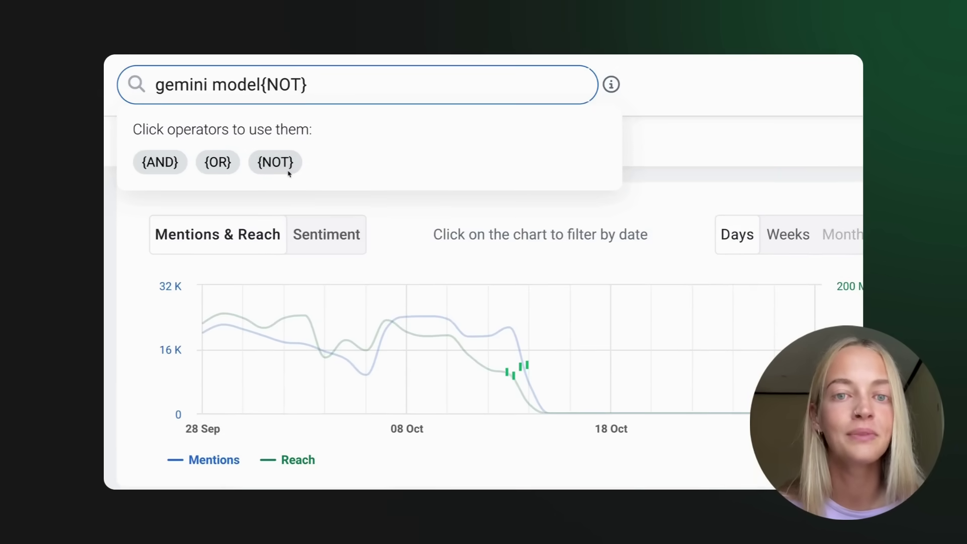
type("gemini")
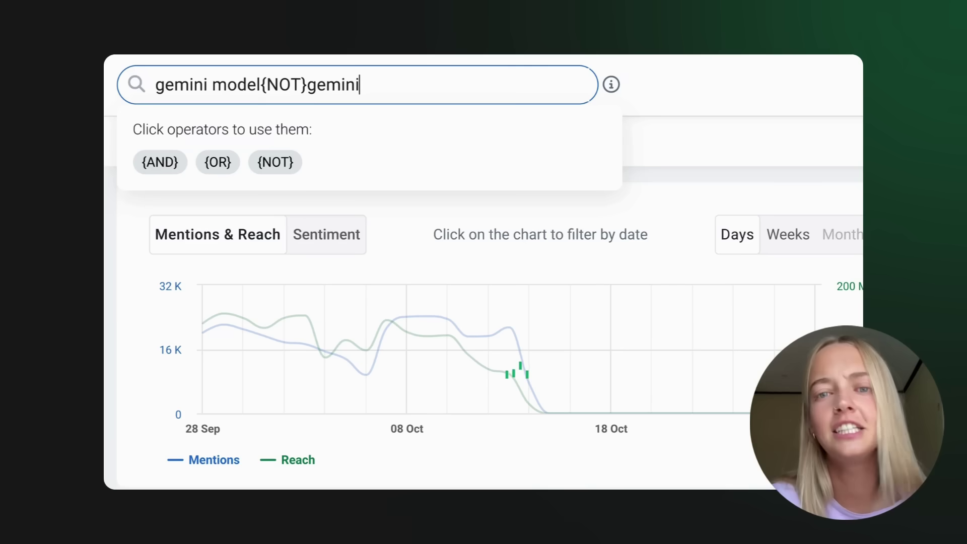
type(" zodiac")
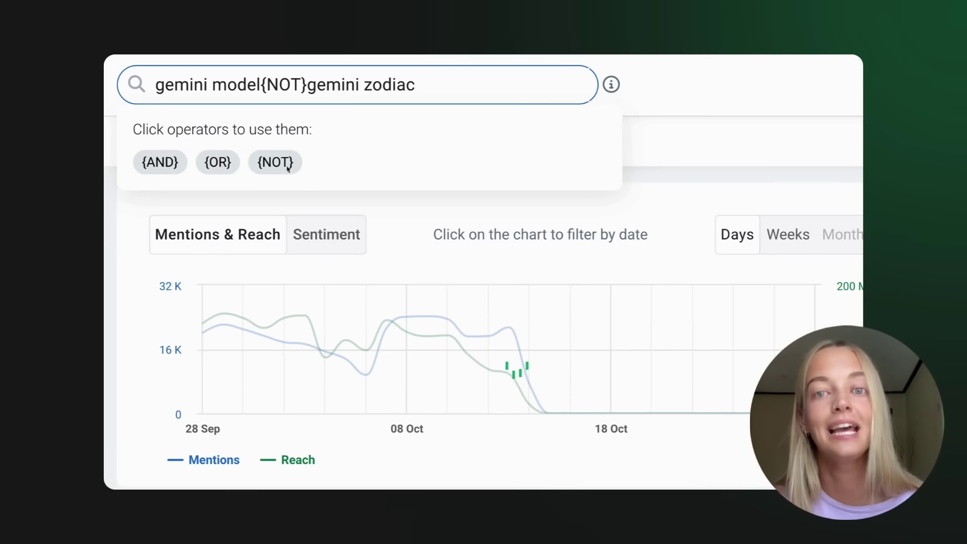
left_click(276, 162)
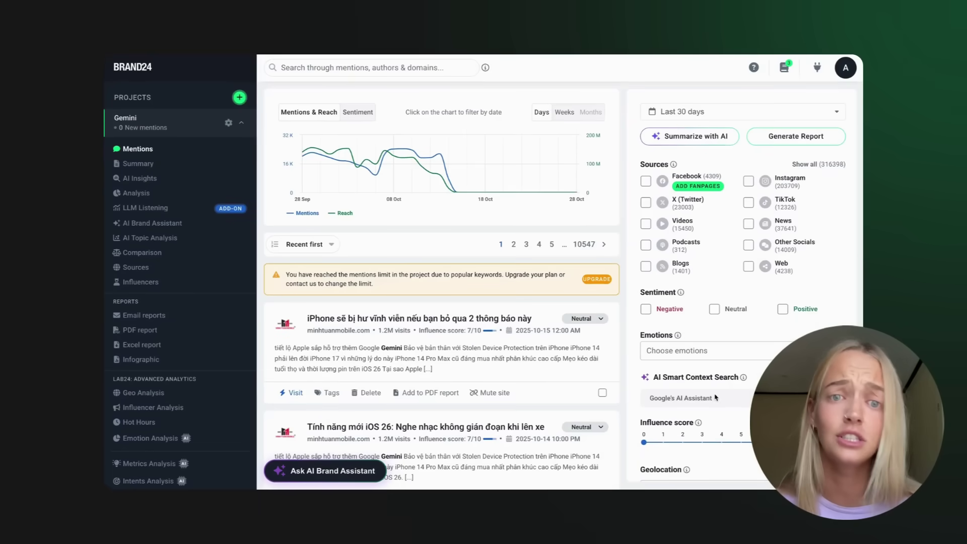
- Apply the 'Google's AI Assistant' context search filter to the Gemini mentions
left_click(715, 397)
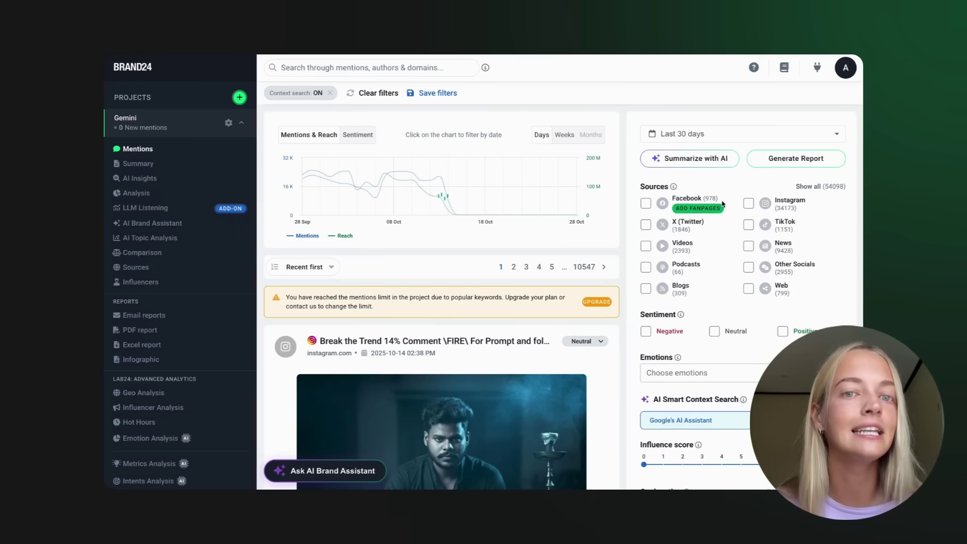
scroll(497, 339, "down", 2)
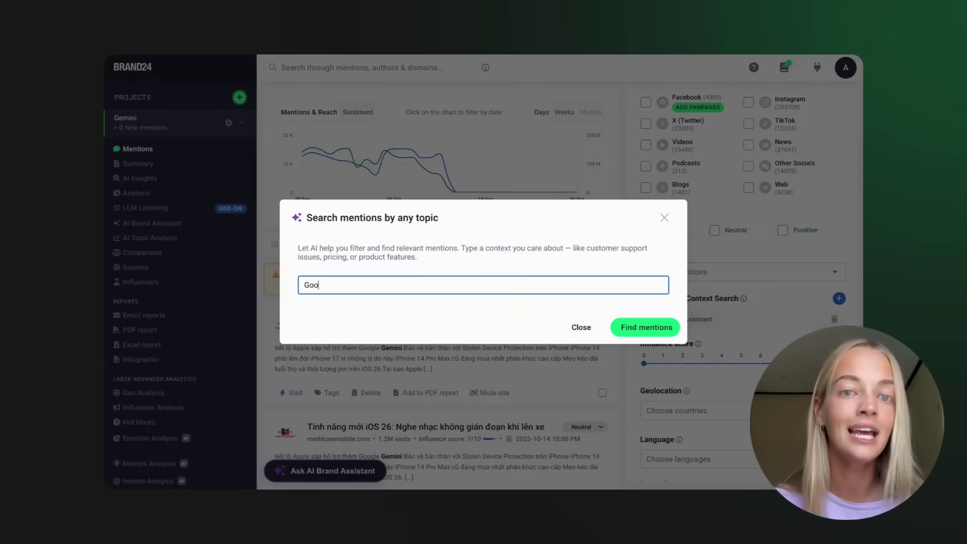
type("gle's AI")
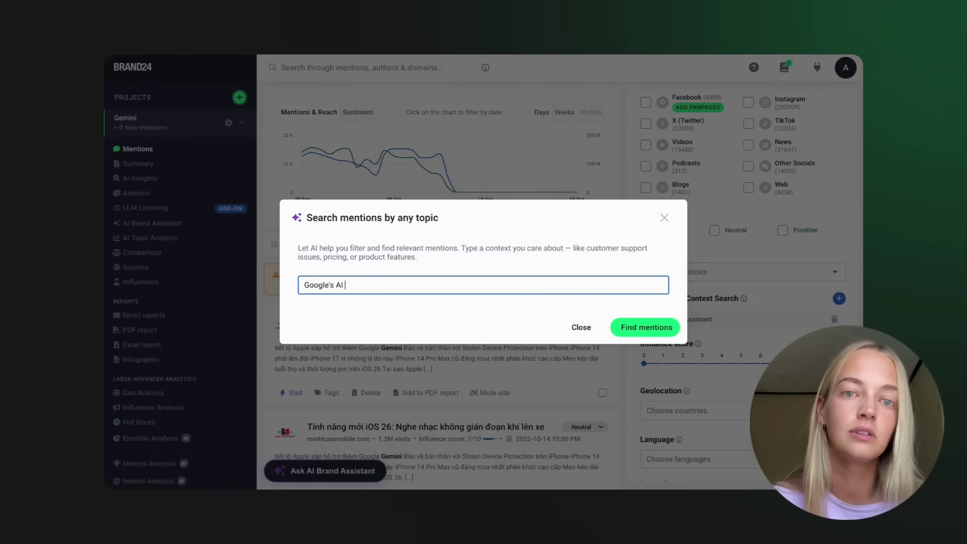
type("tant")
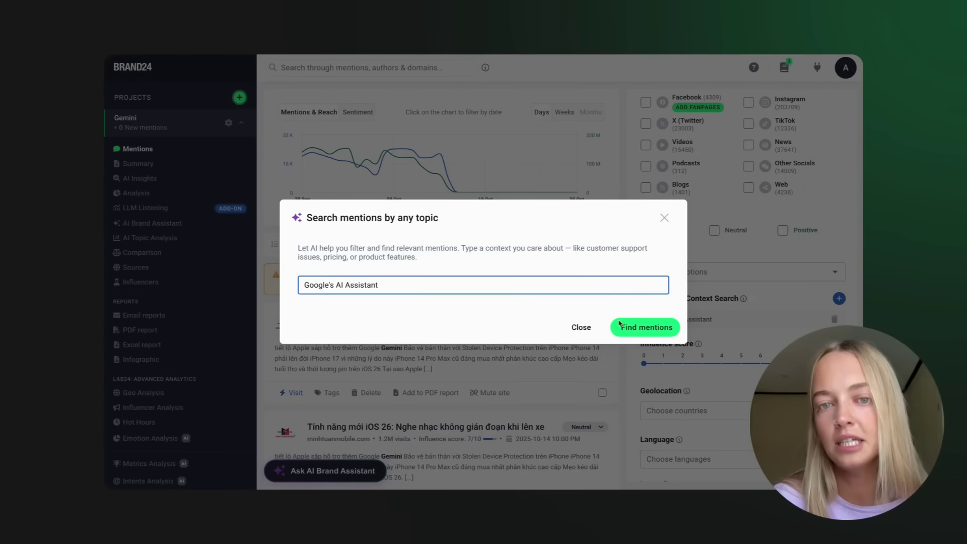
- Submit the 'Google's AI Assistant' context search and start another new one
left_click(645, 327)
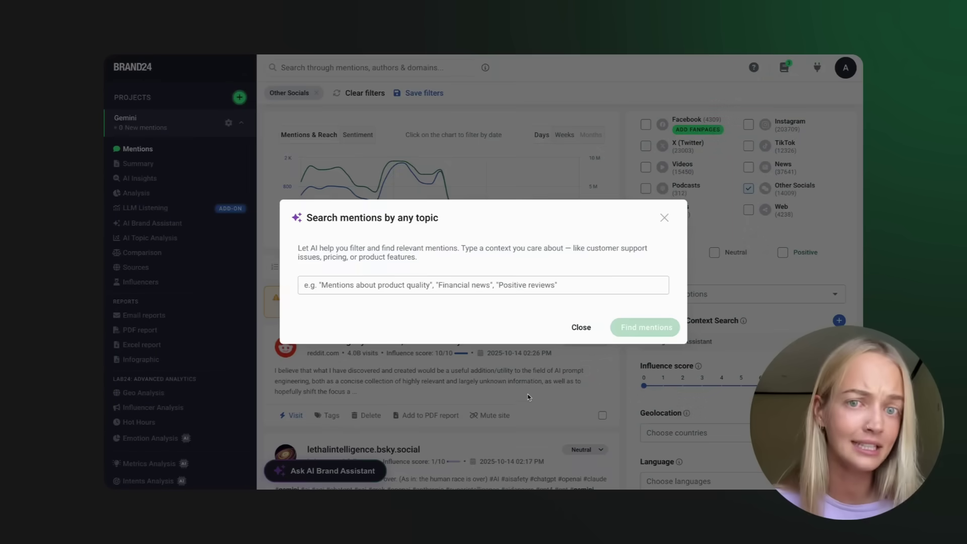
left_click(478, 287)
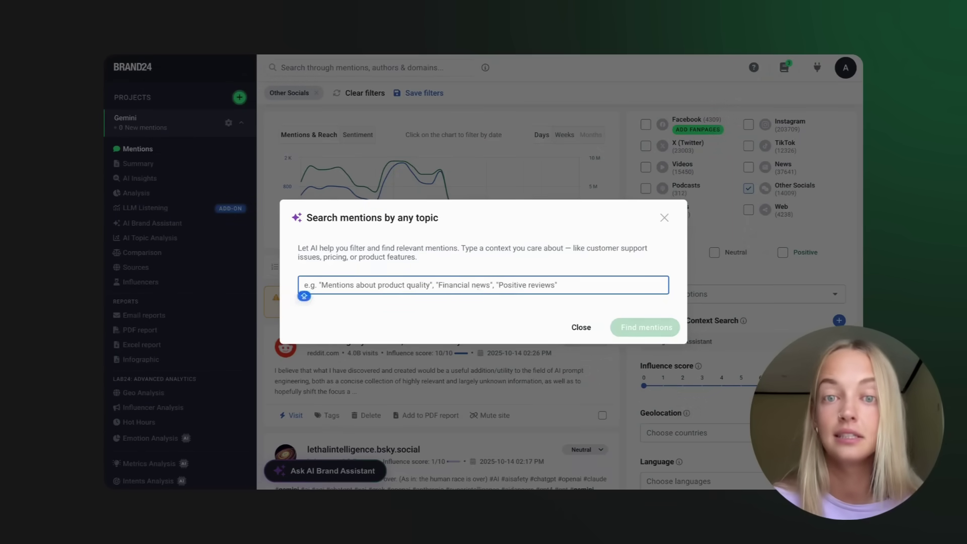
type("D")
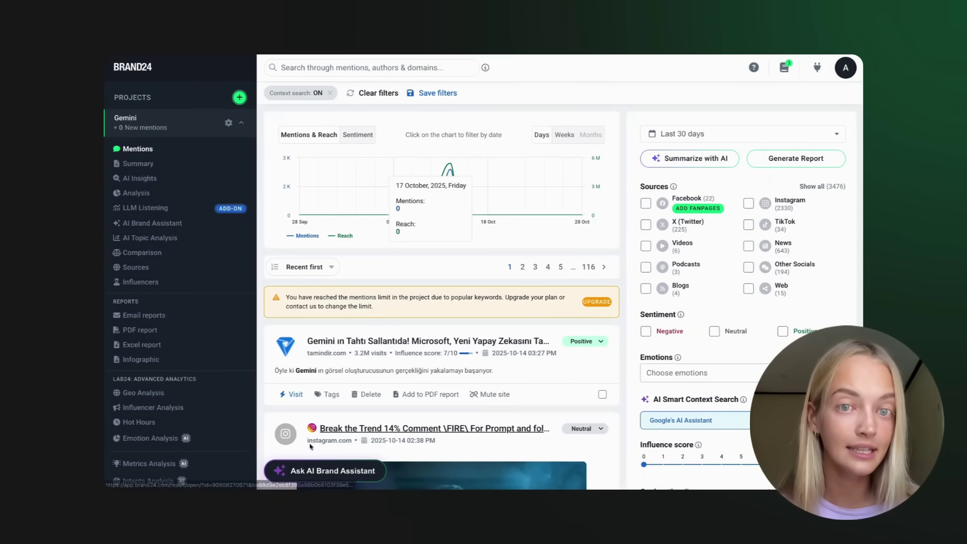
- Open the AI Brand Assistant chat with the Include filters toggle on
left_click(316, 470)
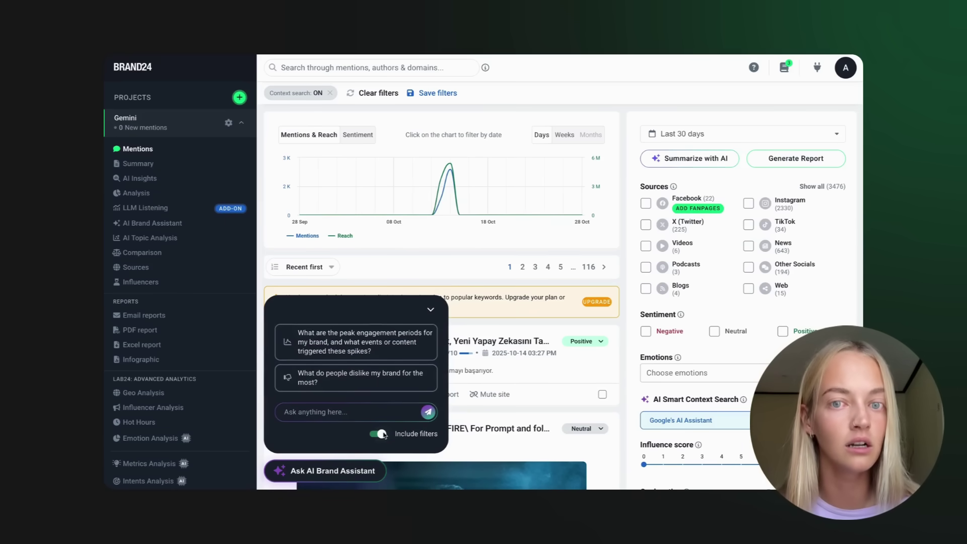
left_click(374, 434)
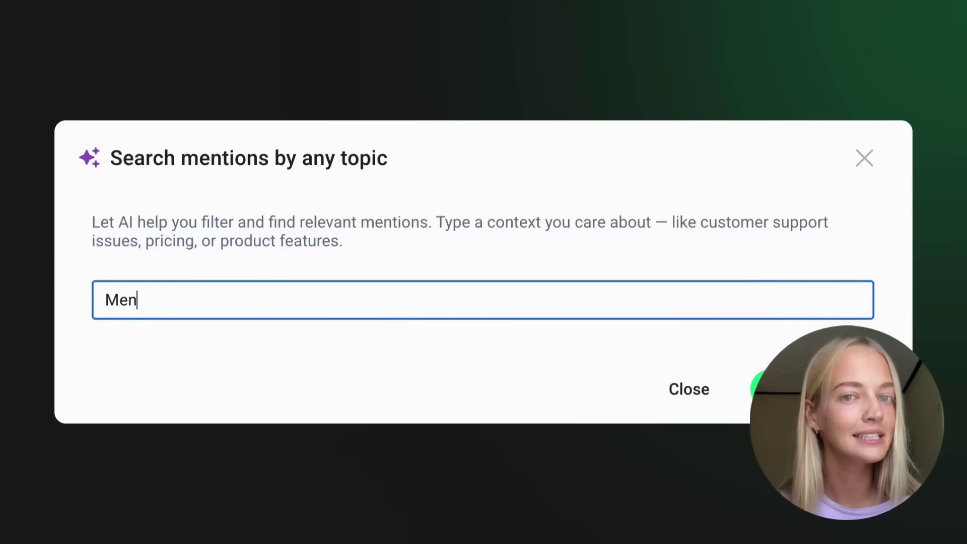
type("tions about A")
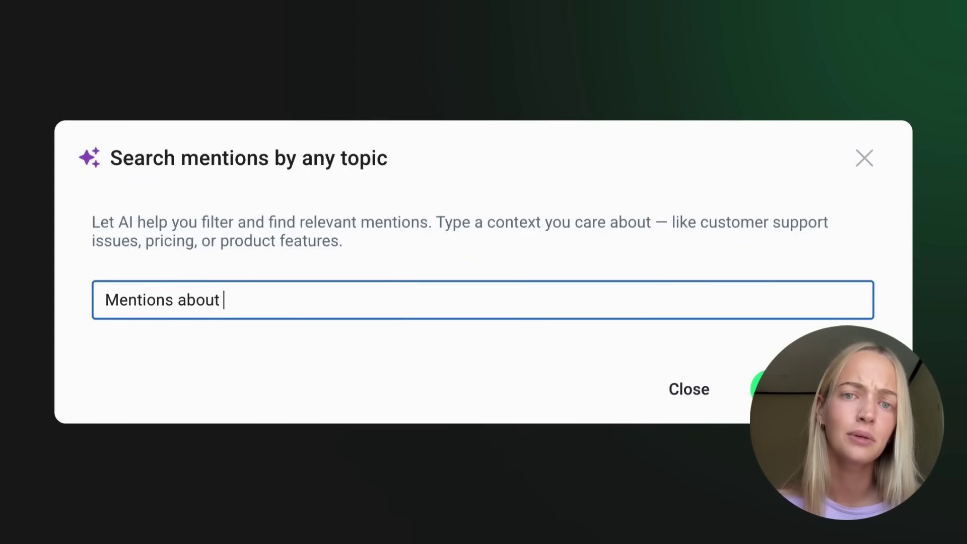
type("pple - tec")
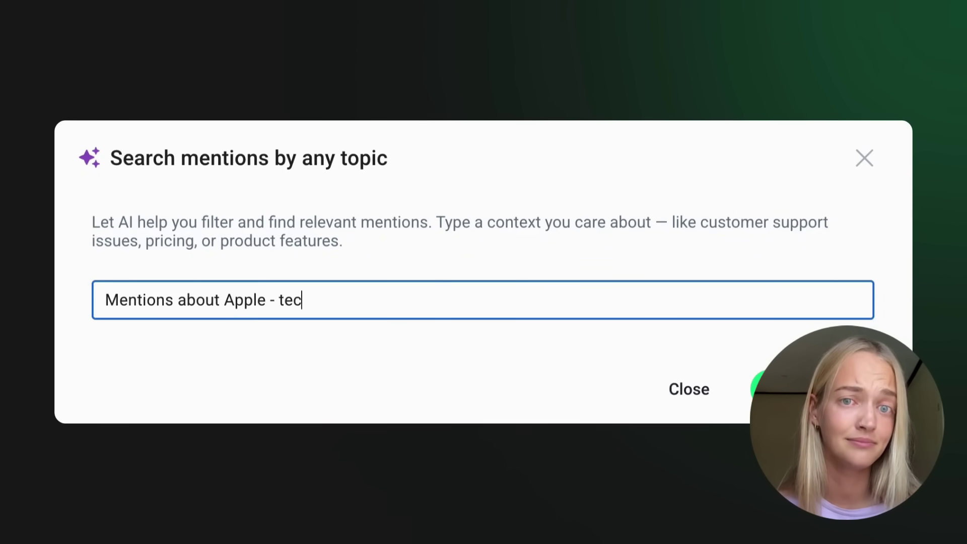
type("hnology company")
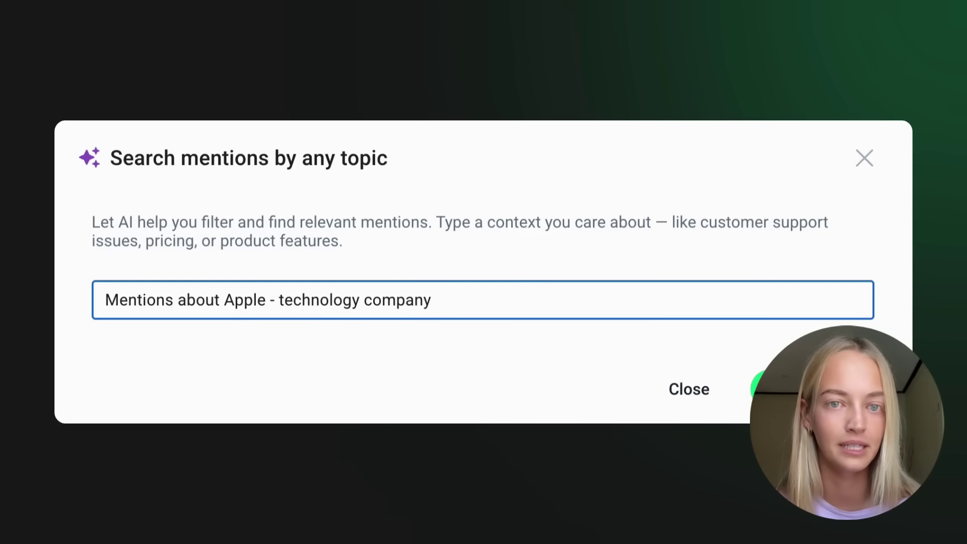
- Clear earlier topics, including the delivery complaints one, from the topic search field
key("Return")
type("C")
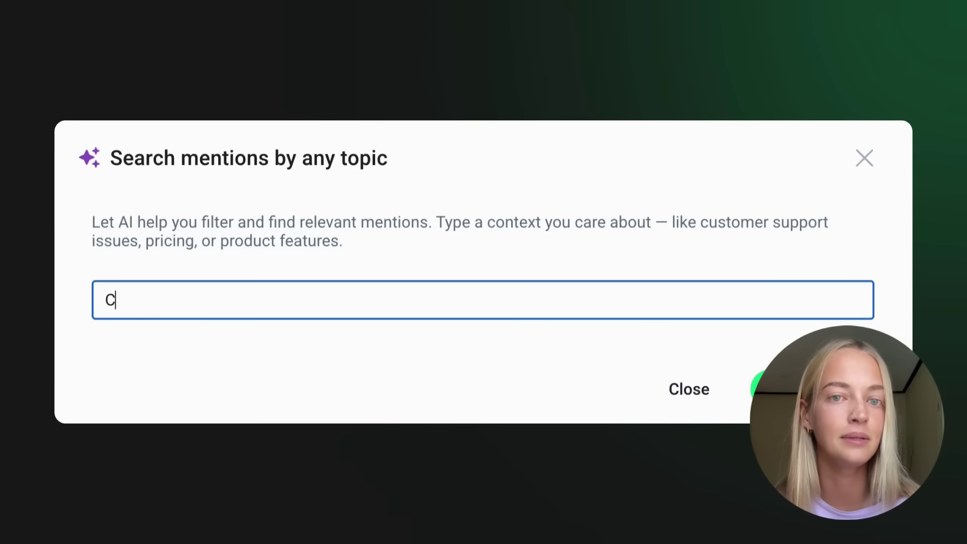
type("ustomers c")
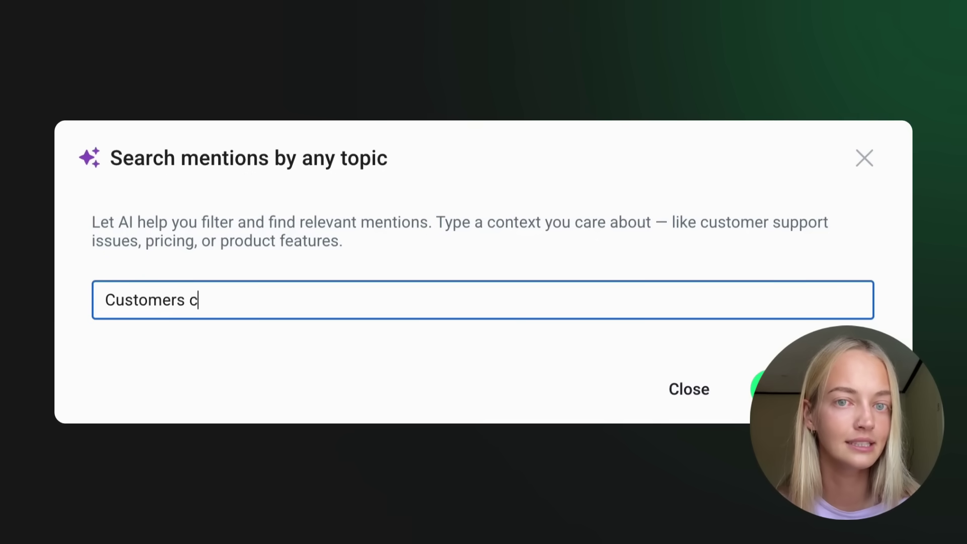
type("omplaints abo")
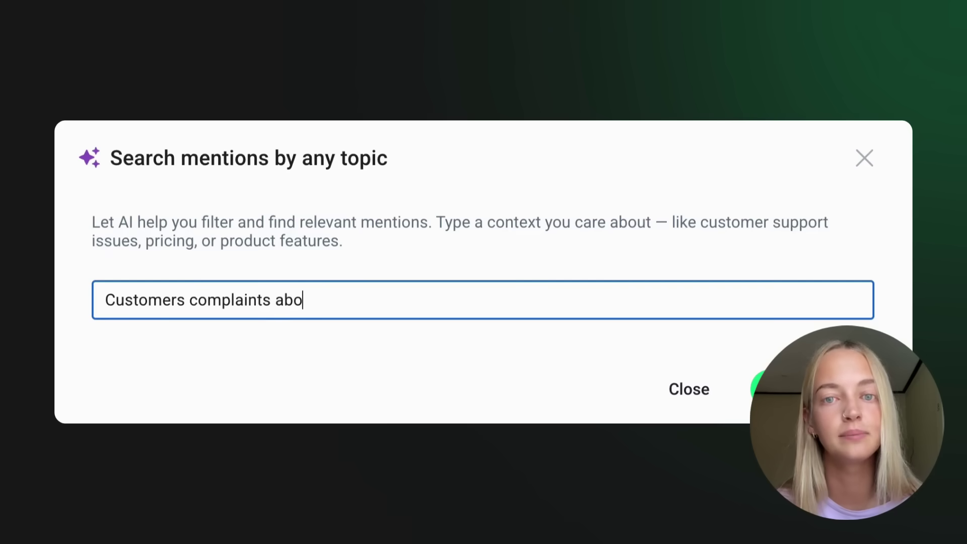
type("ut delivery ")
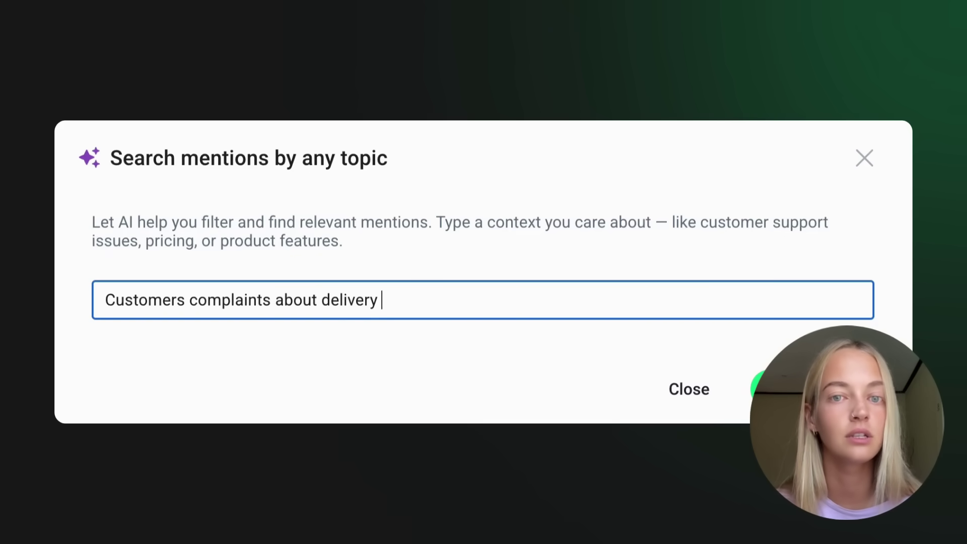
type("delays")
key("ctrl+a")
key("BackSpace")
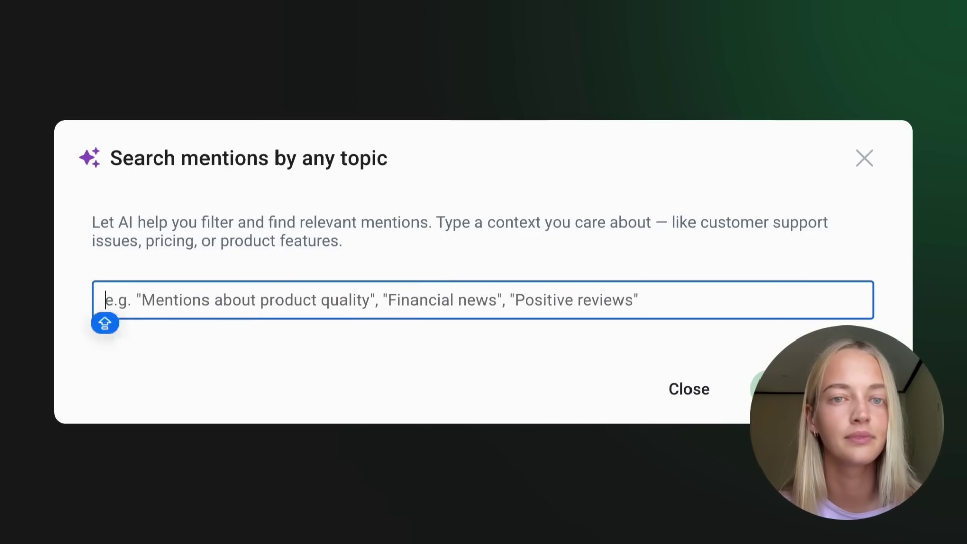
type("Emerging ")
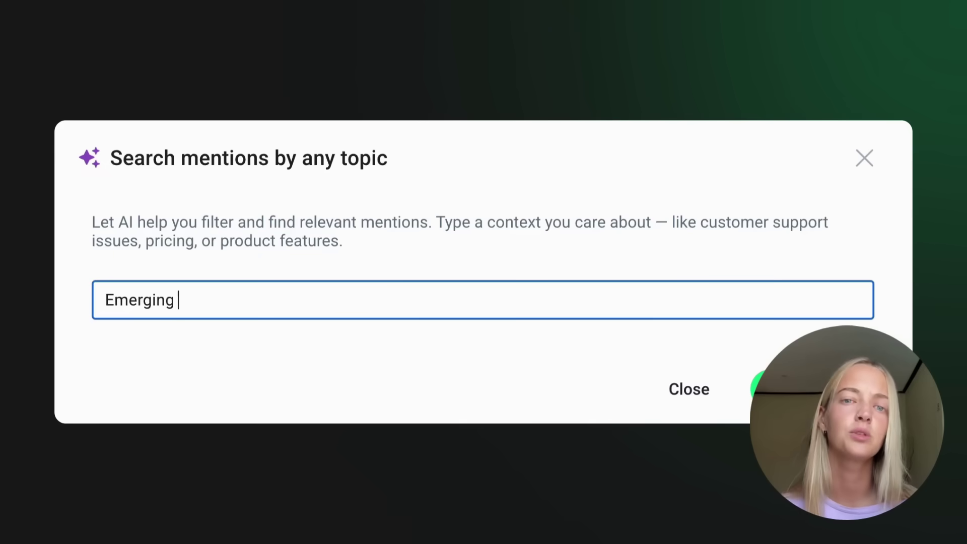
type("AI tools for ma")
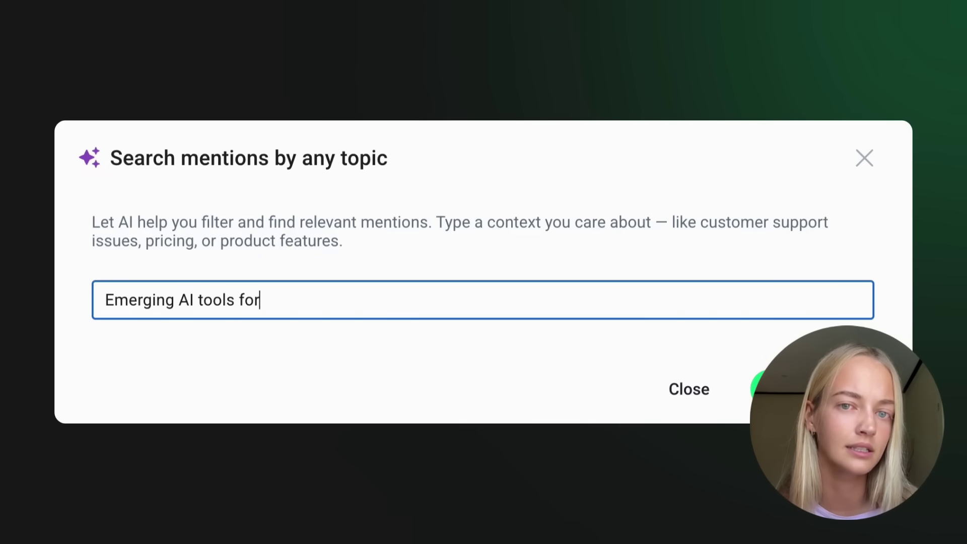
type("rkete")
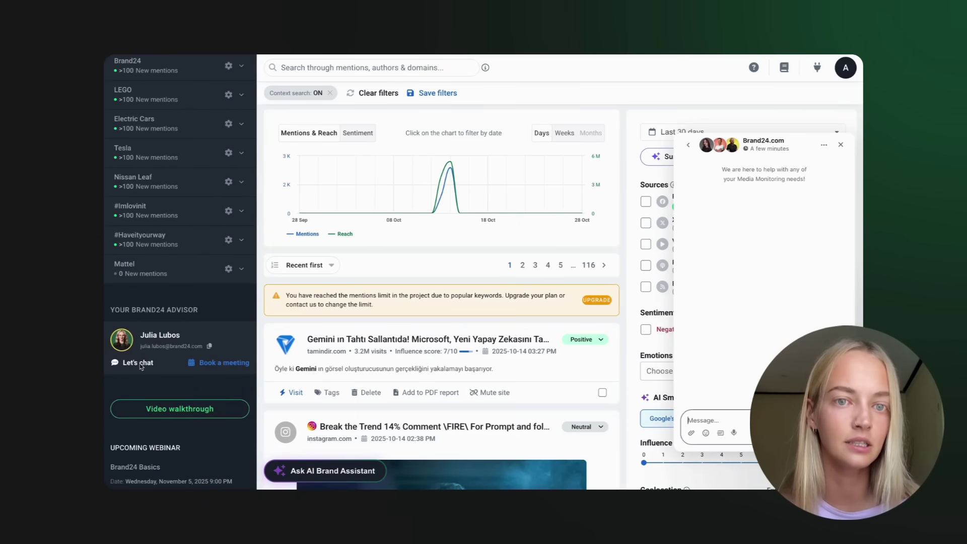
type("Hey Ju")
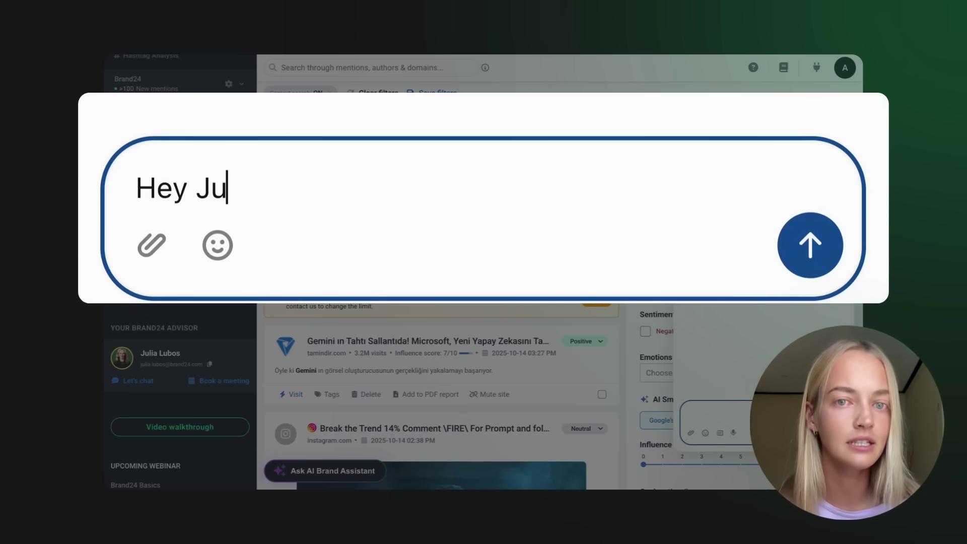
type("lia! I am")
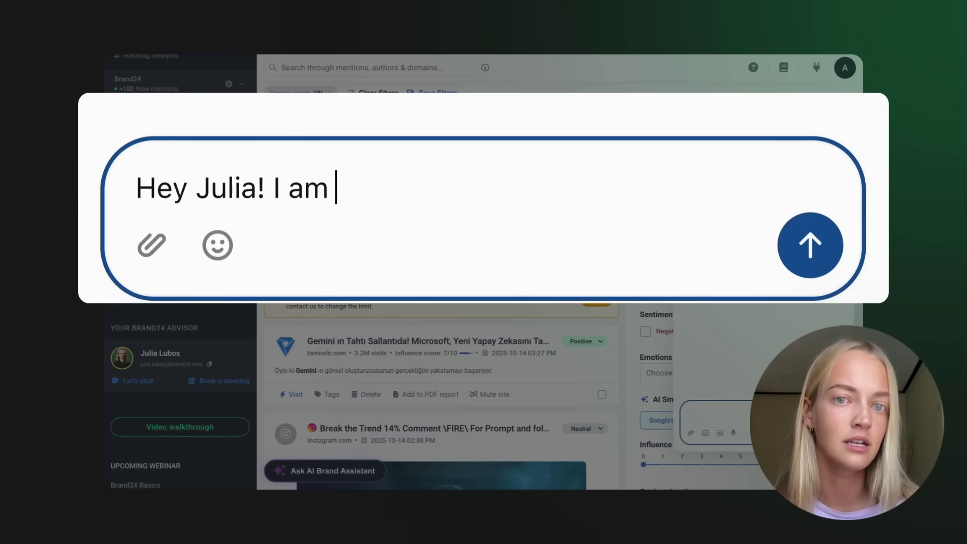
type(" interested in ")
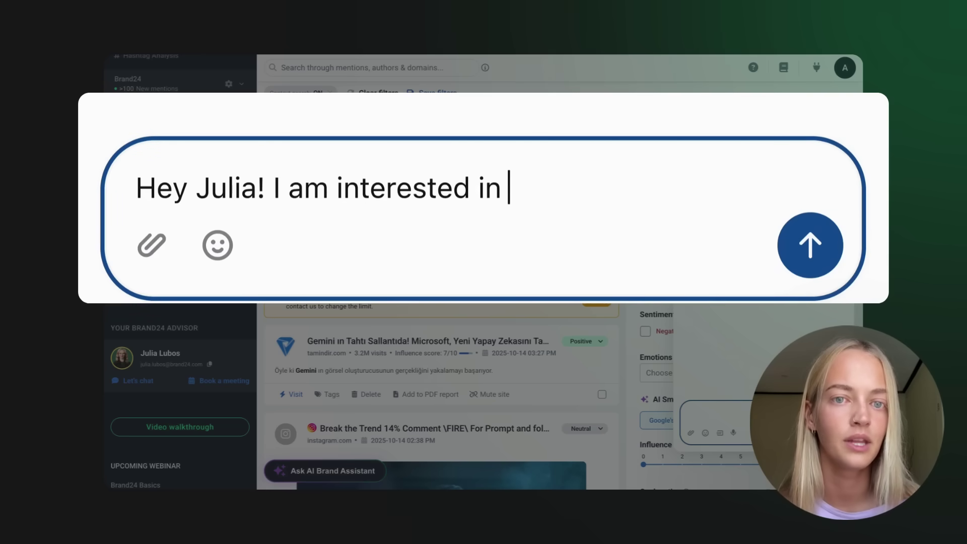
type("trying the new")
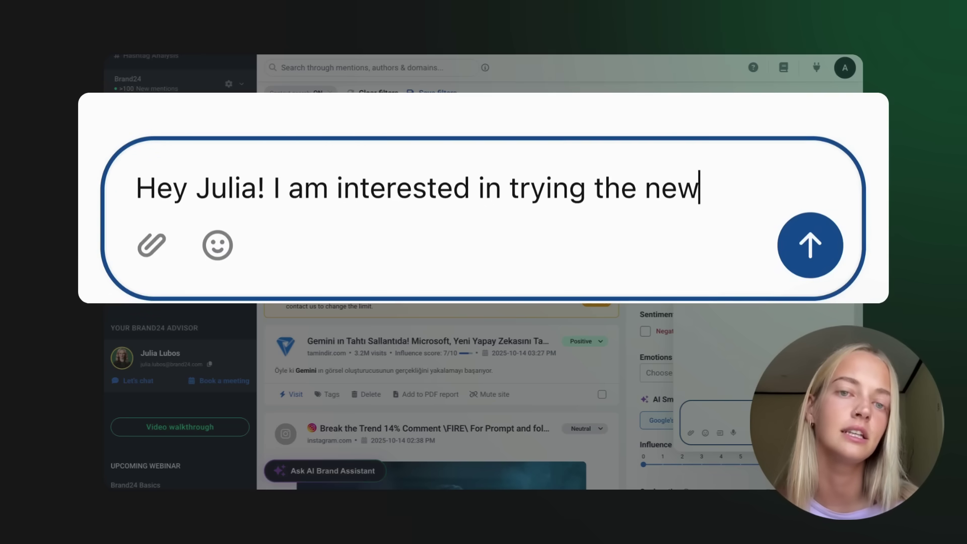
type(" context sea")
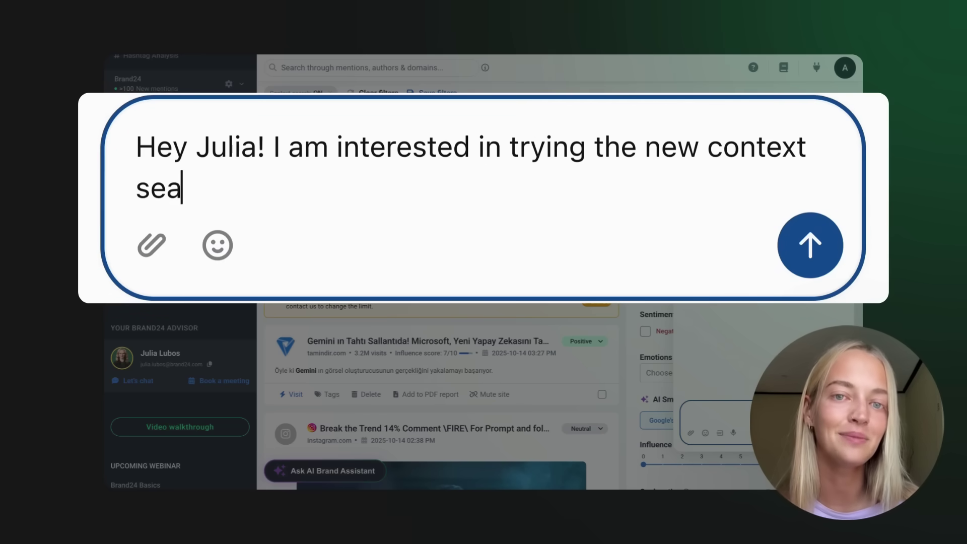
type("rch out!")
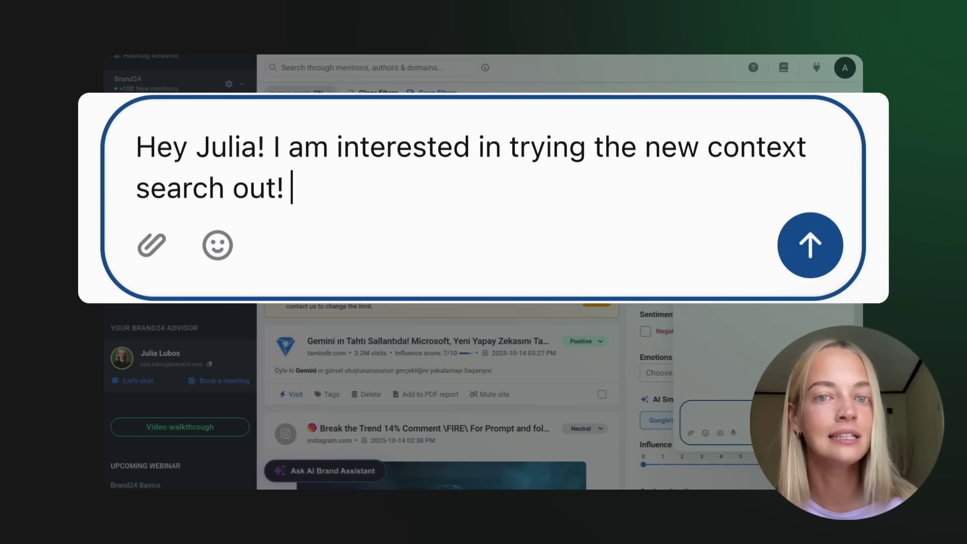
type(" Could you h")
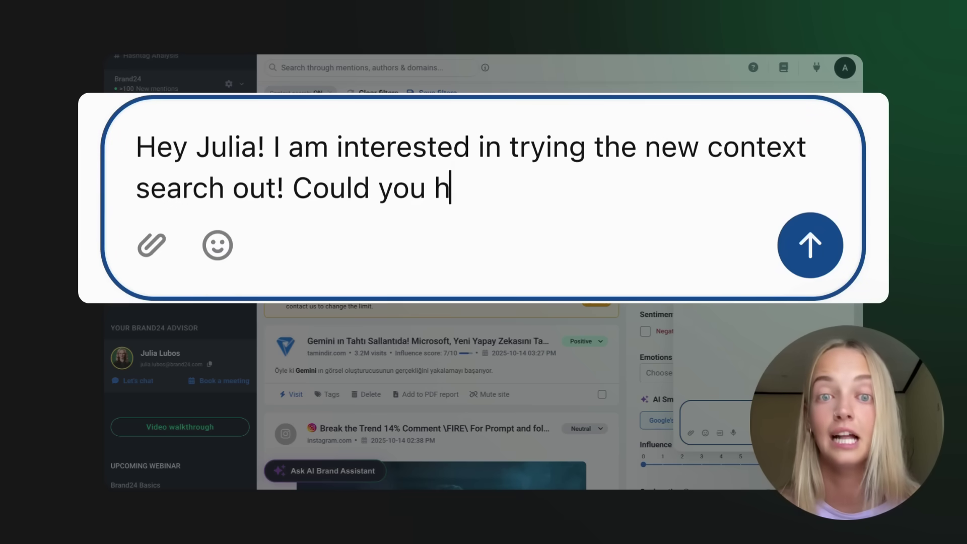
type("elp me with ")
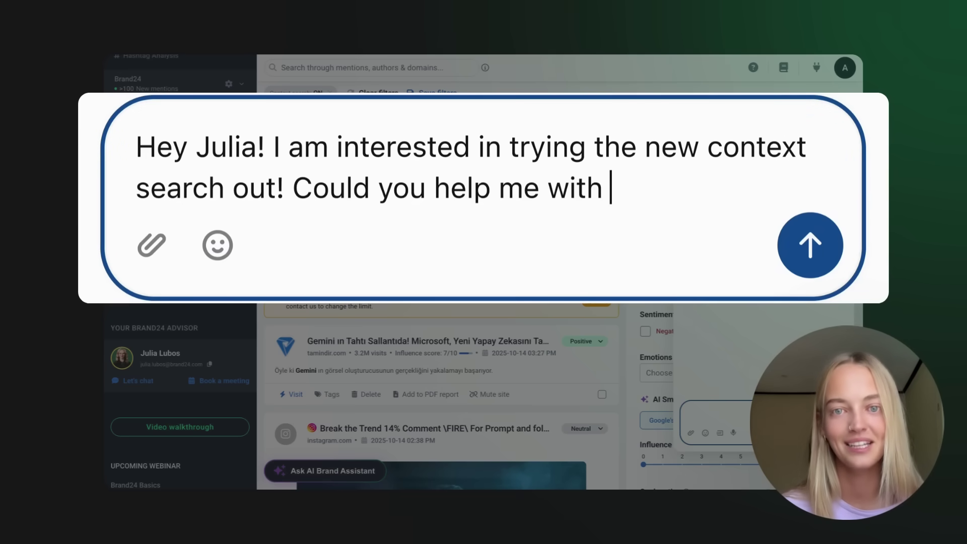
type("that???")
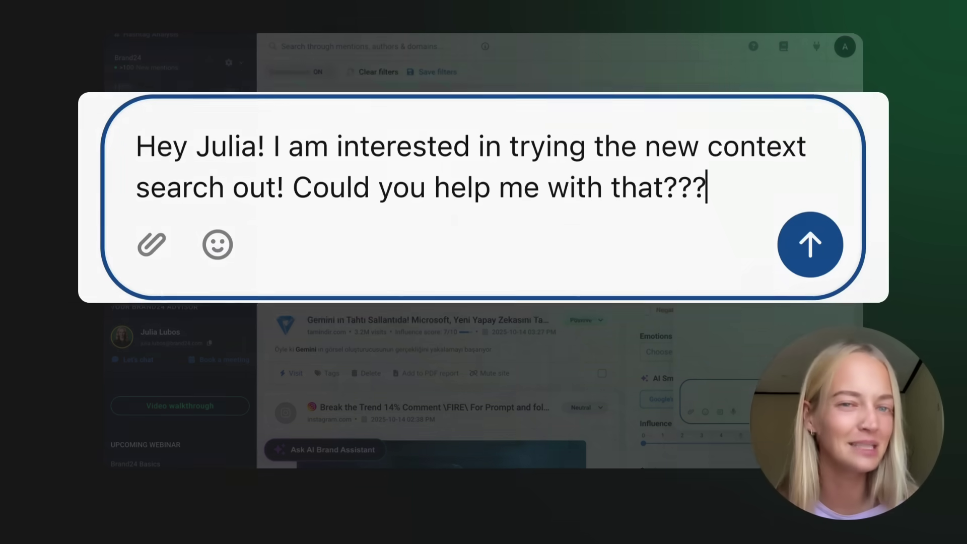